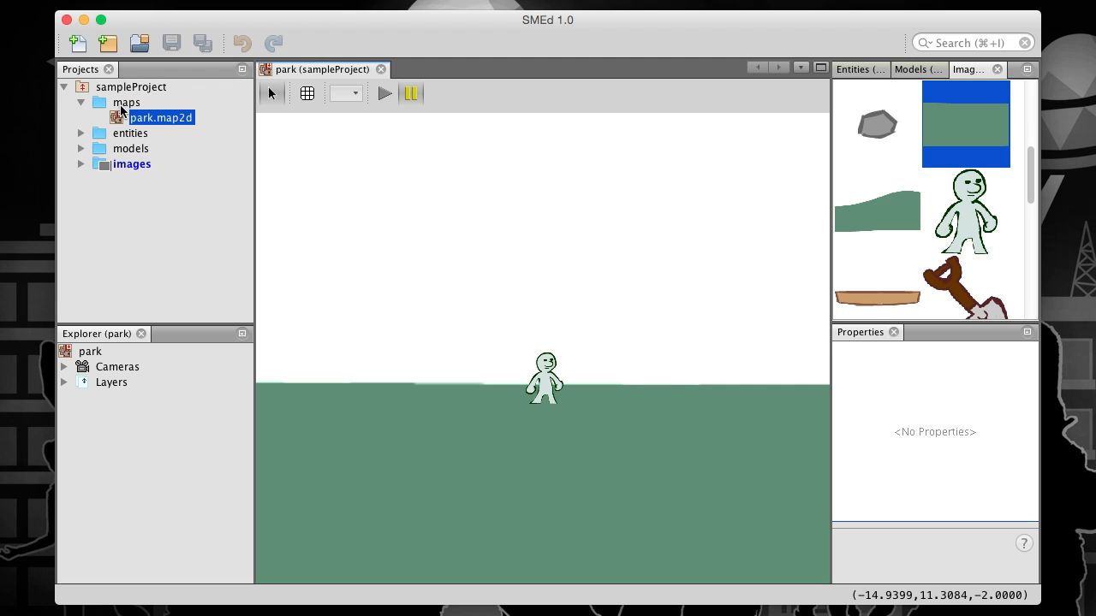
Create a new smed Entity file named chuck in the project's entities folder
{"action": "right_click", "coordinate": [121, 134]}
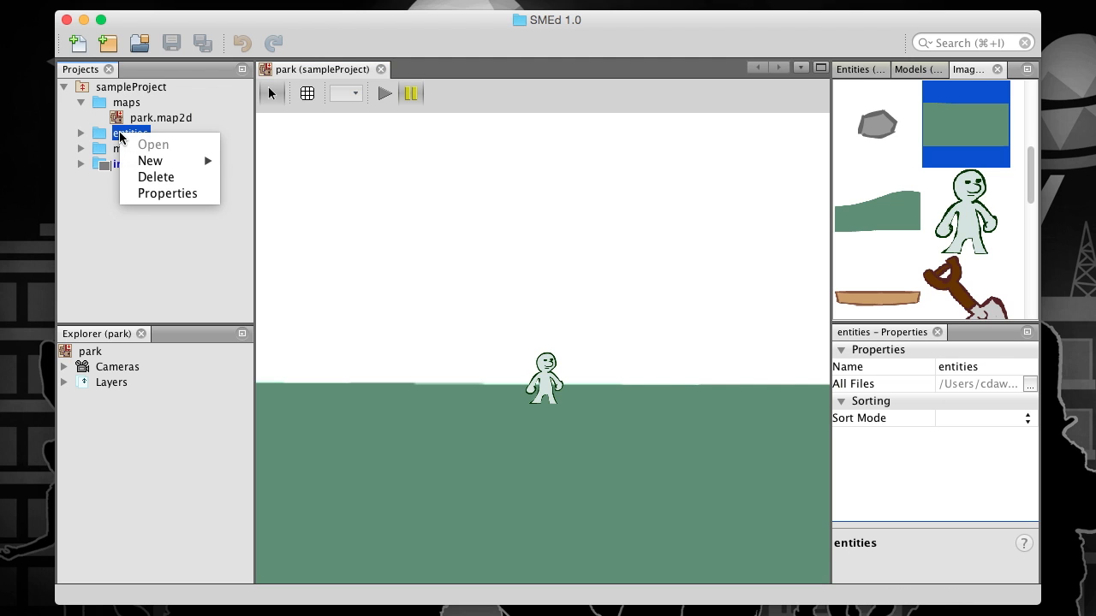
{"action": "mouse_move", "coordinate": [152, 159]}
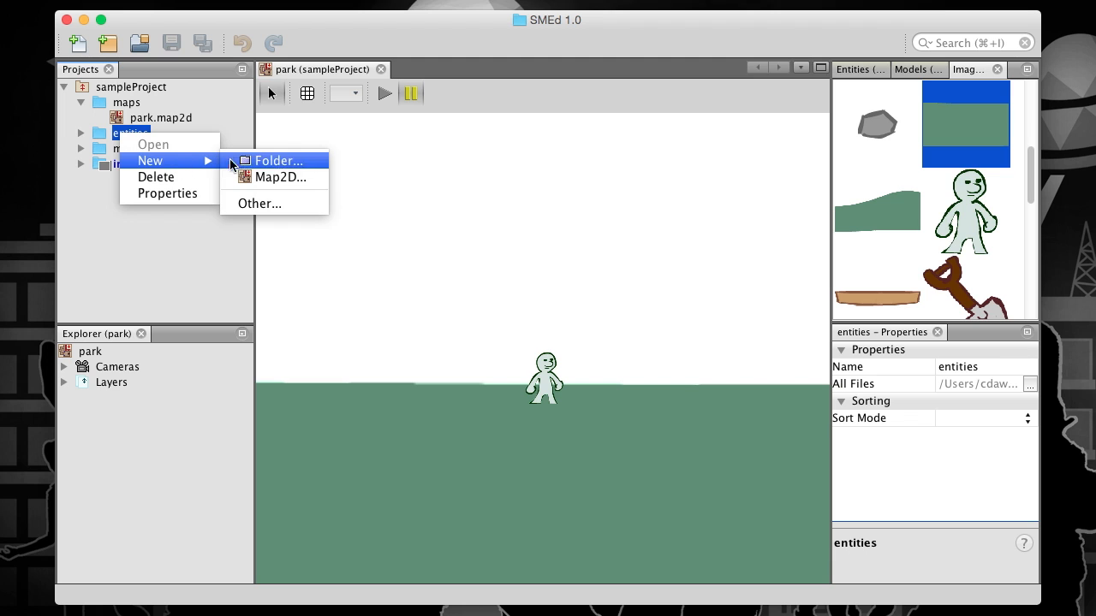
{"action": "left_click", "coordinate": [257, 203]}
{"action": "left_click", "coordinate": [473, 252]}
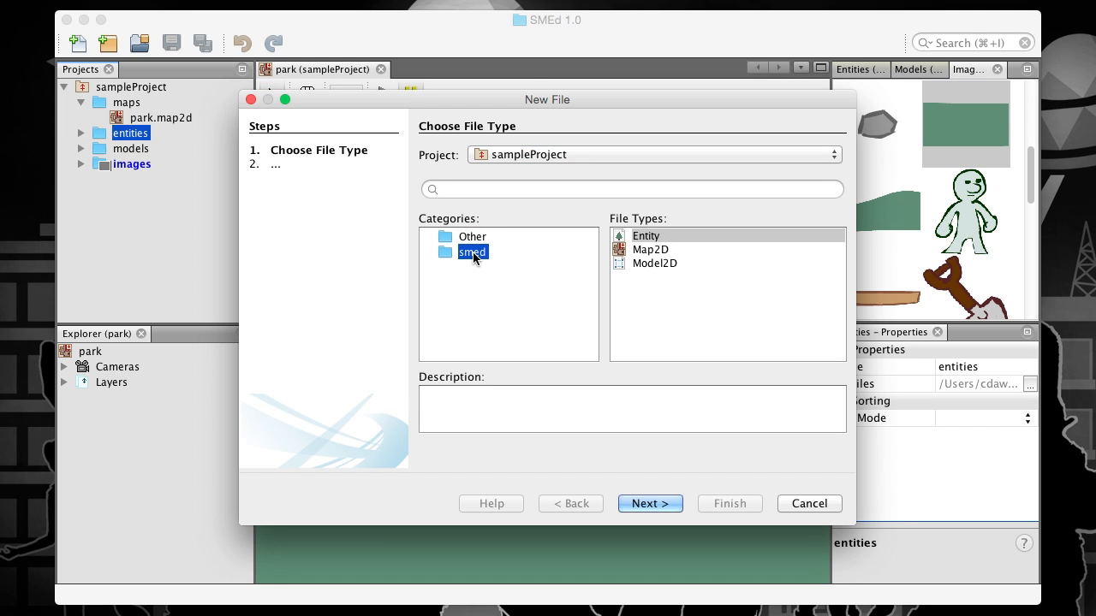
{"action": "left_click", "coordinate": [645, 239]}
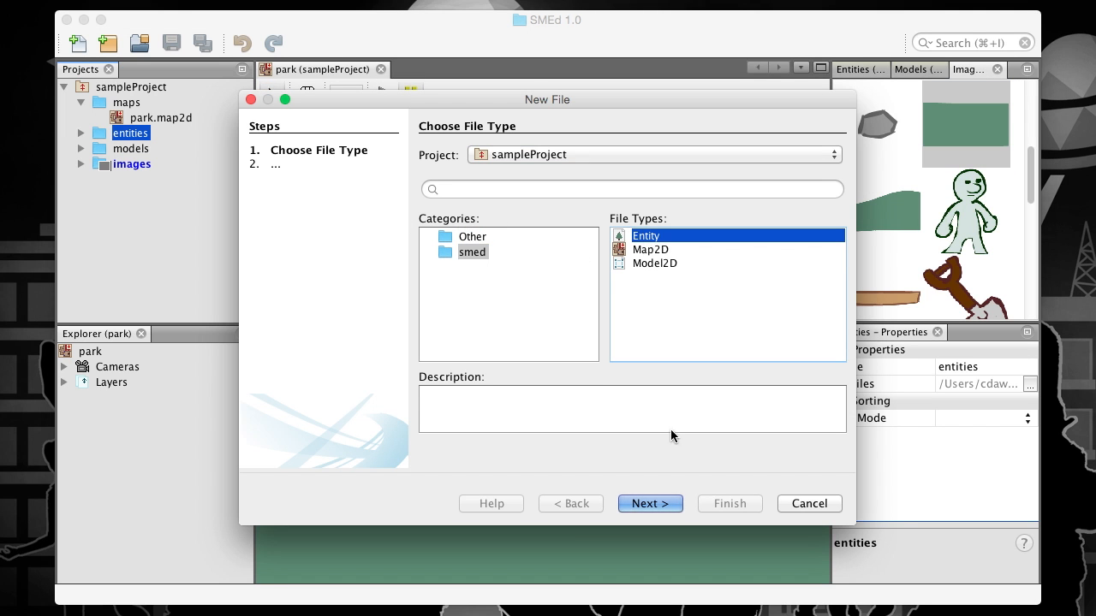
{"action": "left_click", "coordinate": [656, 502]}
{"action": "type", "text": "chuck"}
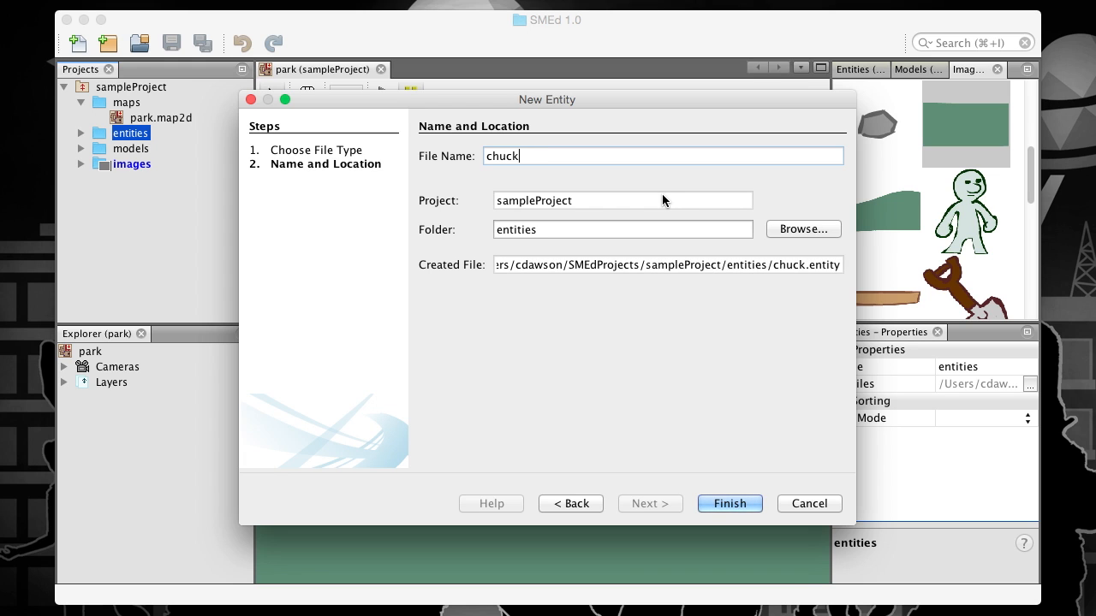
{"action": "left_click", "coordinate": [724, 505]}
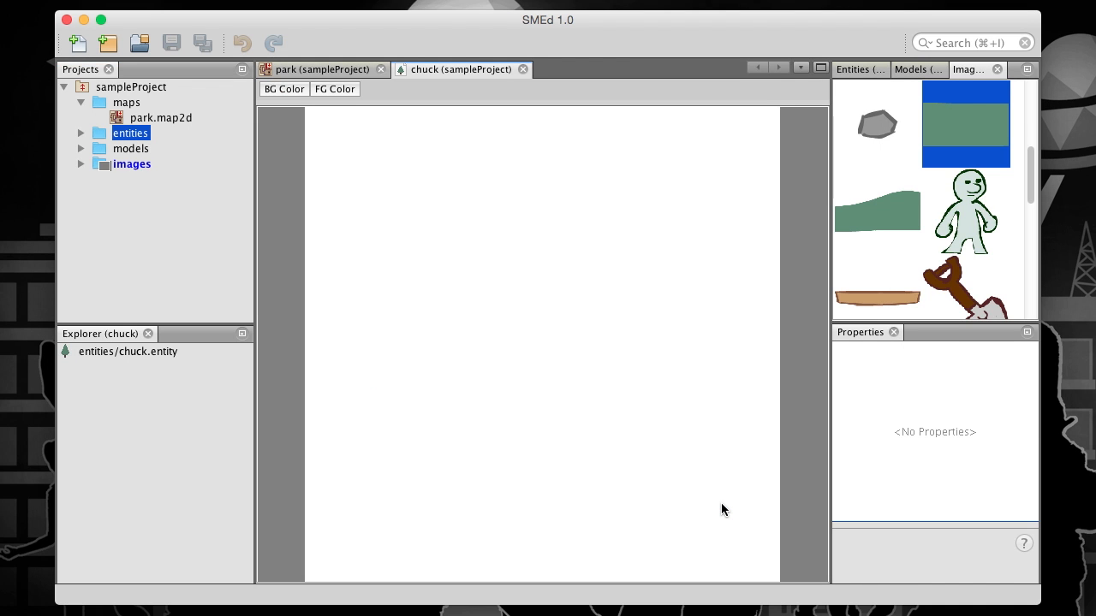
Expand the project's entities folder and view the chuck.entity file's details
{"action": "left_click", "coordinate": [81, 133]}
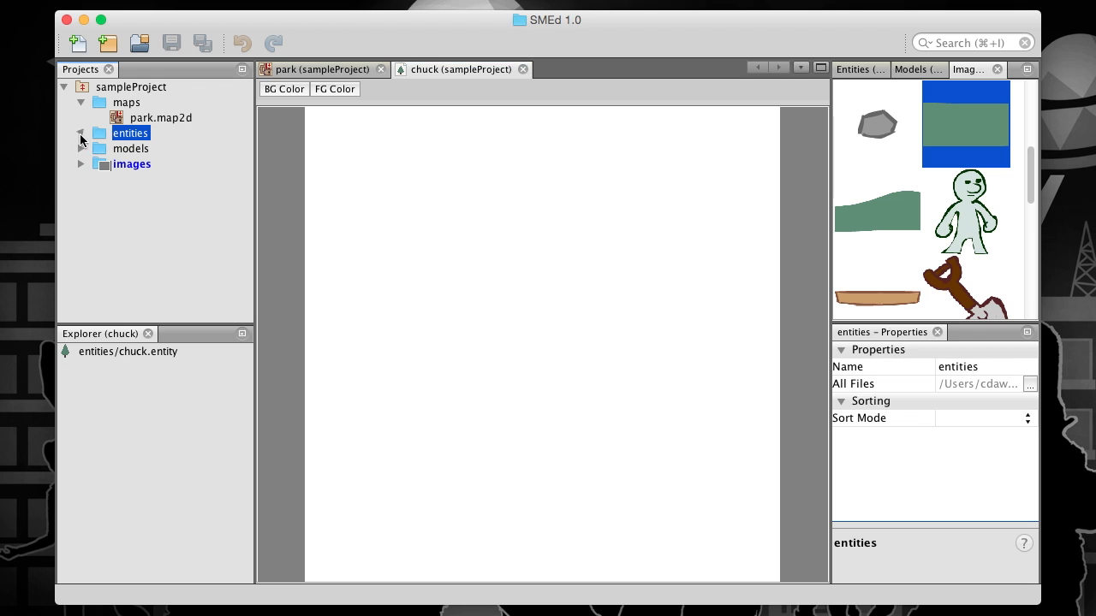
{"action": "left_click", "coordinate": [157, 151]}
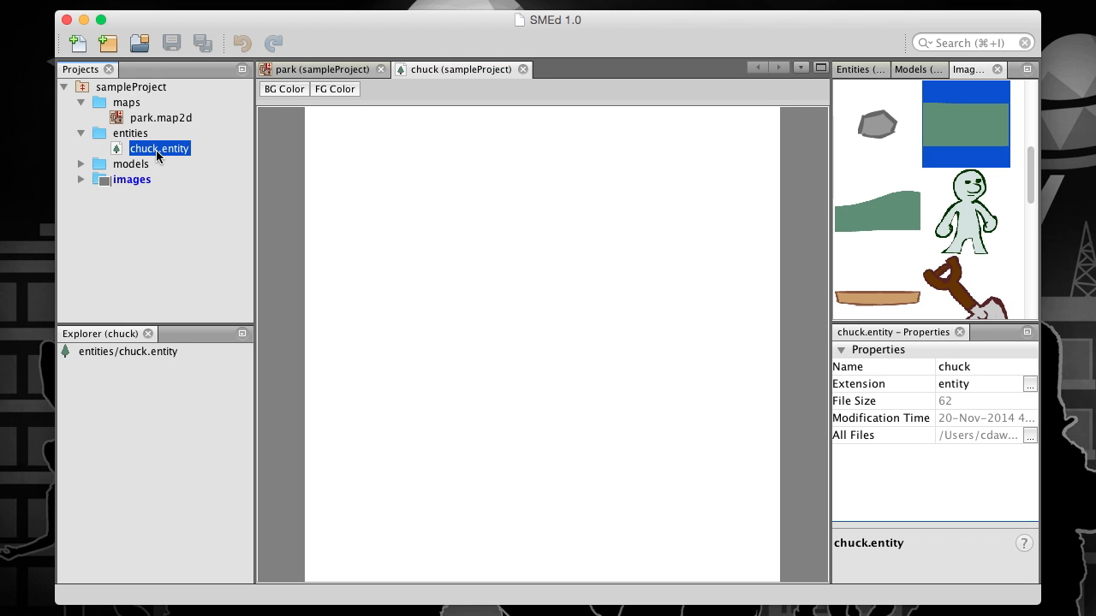
{"action": "left_click", "coordinate": [127, 412]}
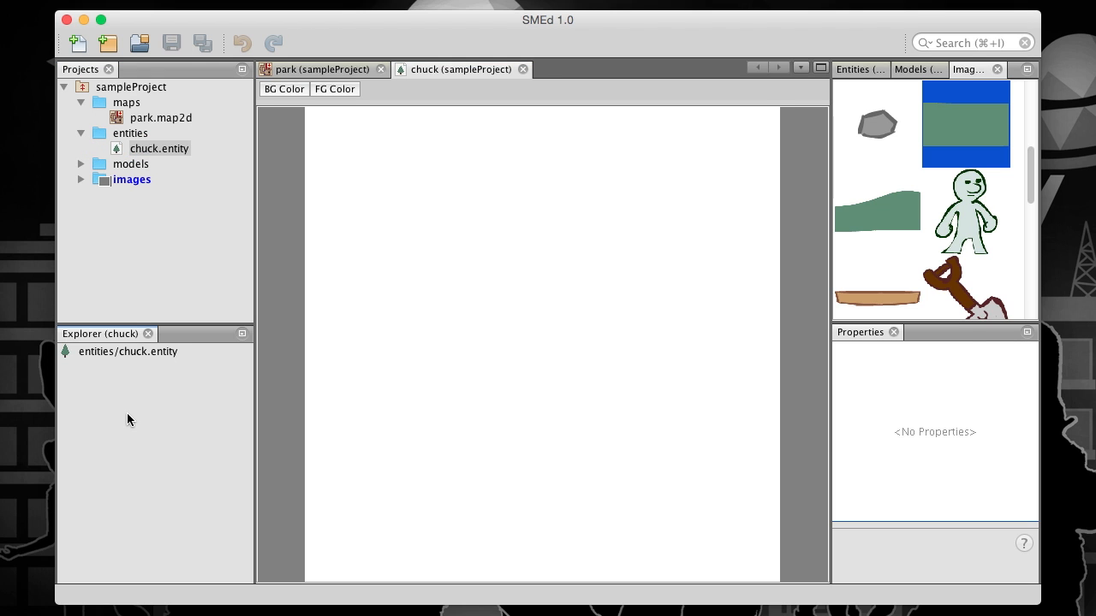
Assign the standing figure image guy.png to the chuck entity
{"action": "left_click", "coordinate": [99, 353]}
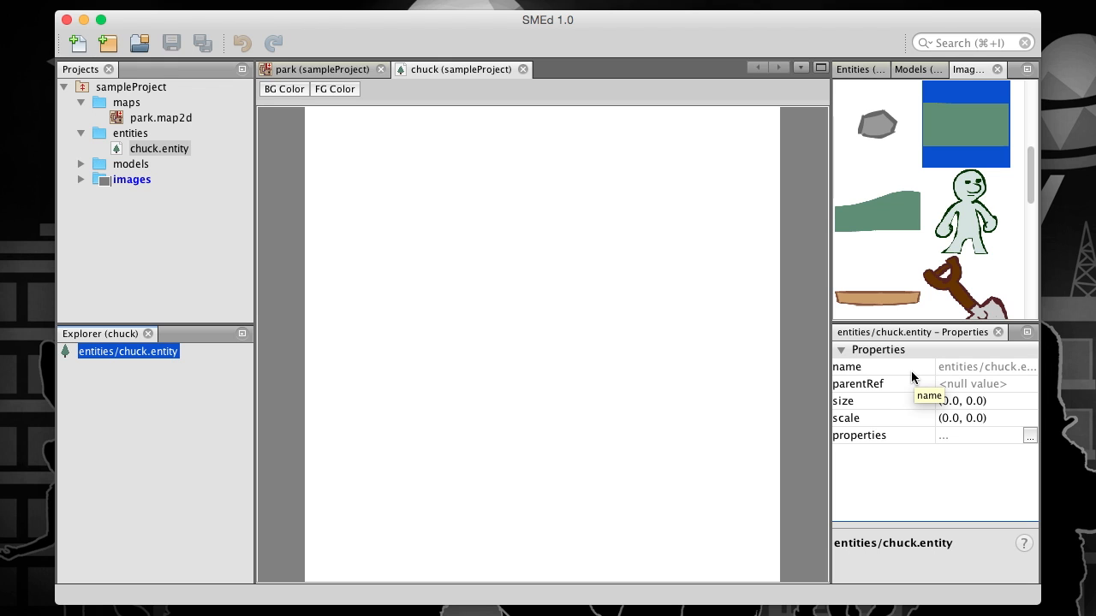
{"action": "left_click", "coordinate": [950, 236]}
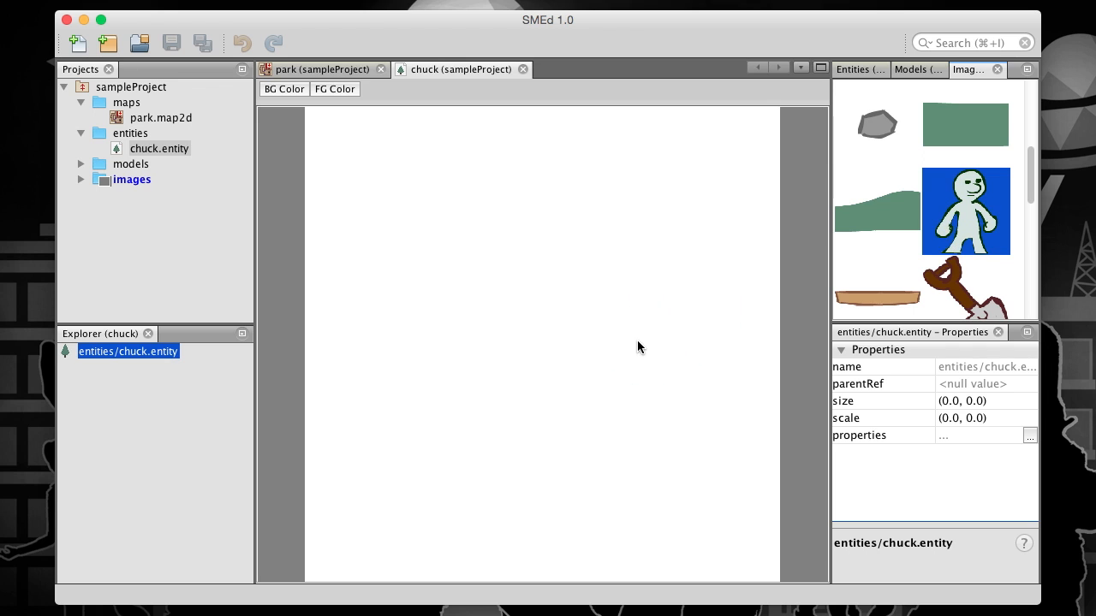
{"action": "left_click", "coordinate": [637, 340]}
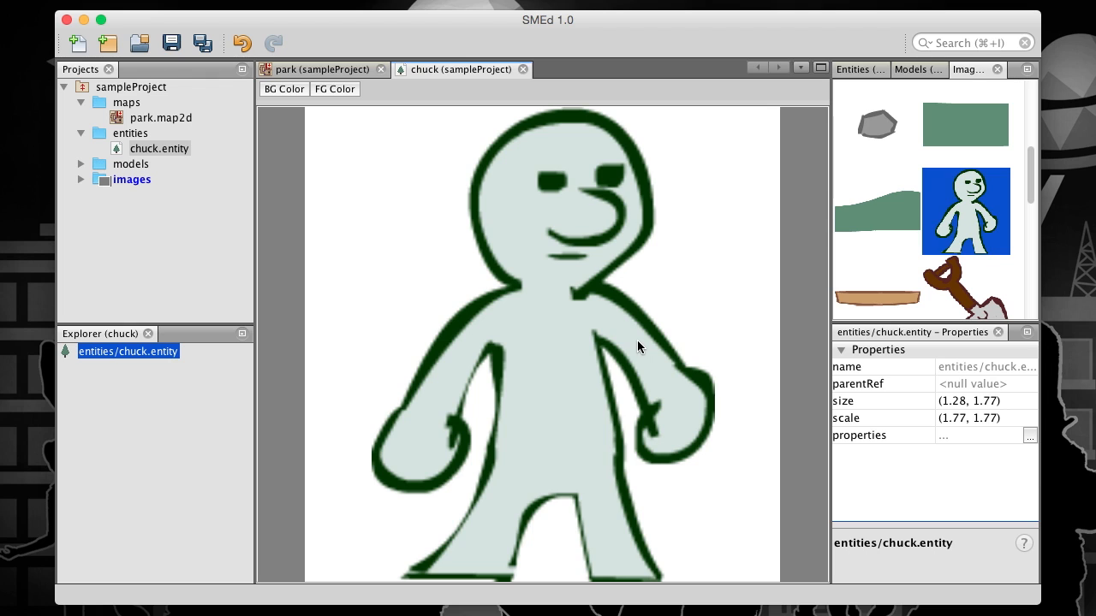
Review the chuck entity's size and scale, and check the imageRef and scale entries in its custom properties list
{"action": "left_click", "coordinate": [870, 401]}
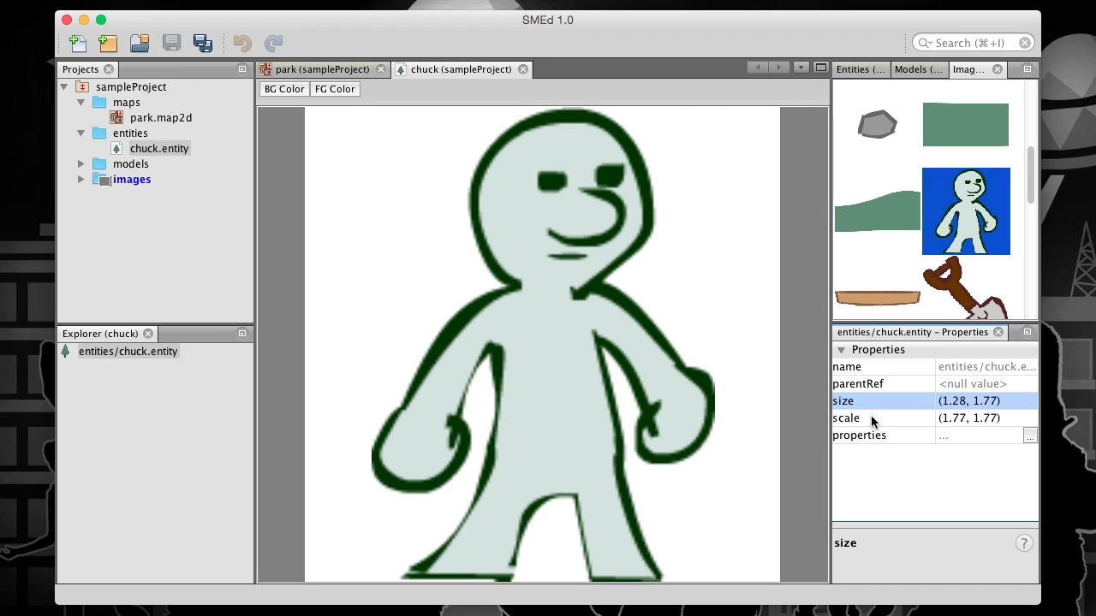
{"action": "left_click", "coordinate": [860, 415]}
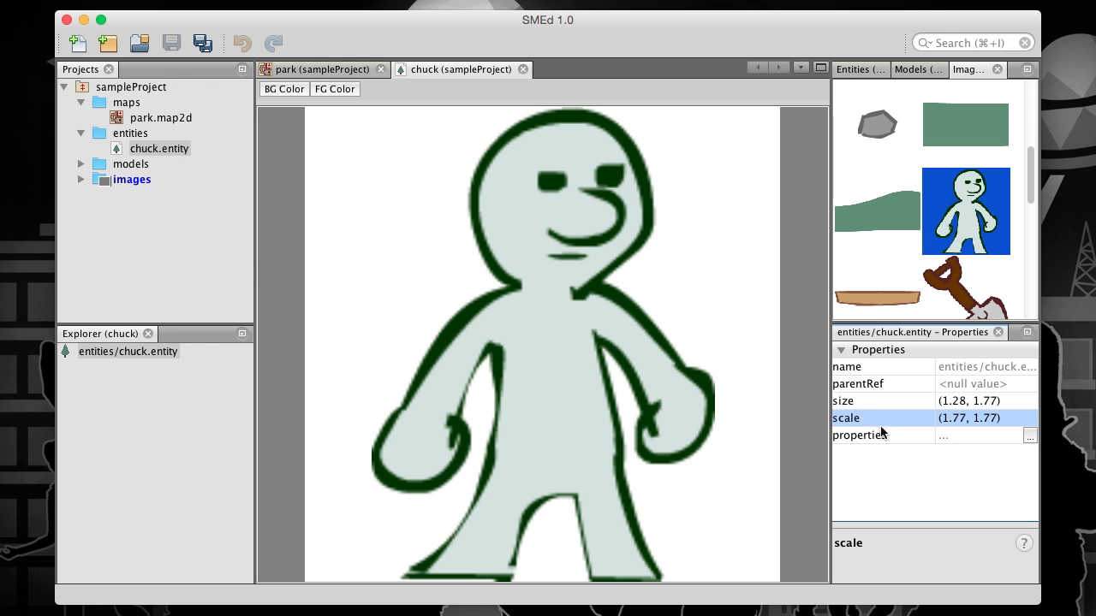
{"action": "left_click", "coordinate": [1028, 436]}
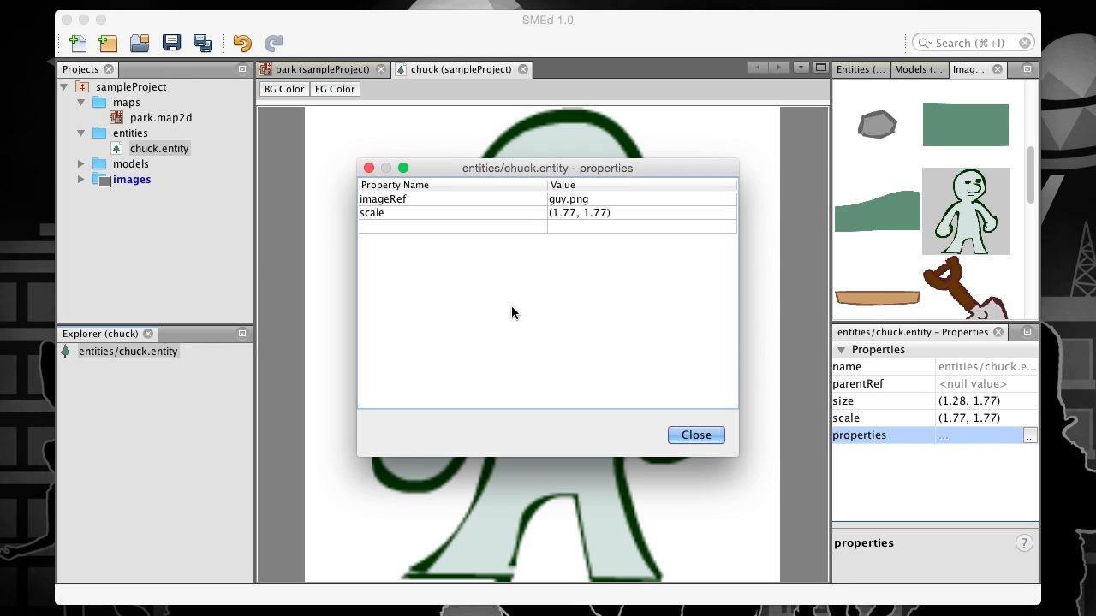
{"action": "left_click", "coordinate": [487, 197]}
{"action": "left_click", "coordinate": [486, 214]}
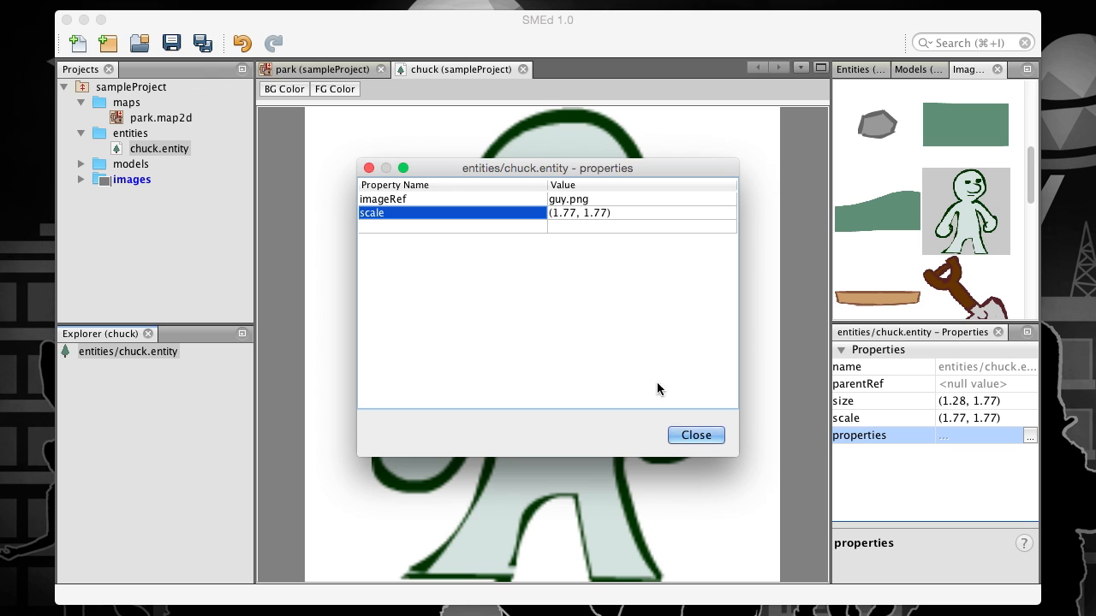
{"action": "left_click", "coordinate": [695, 435]}
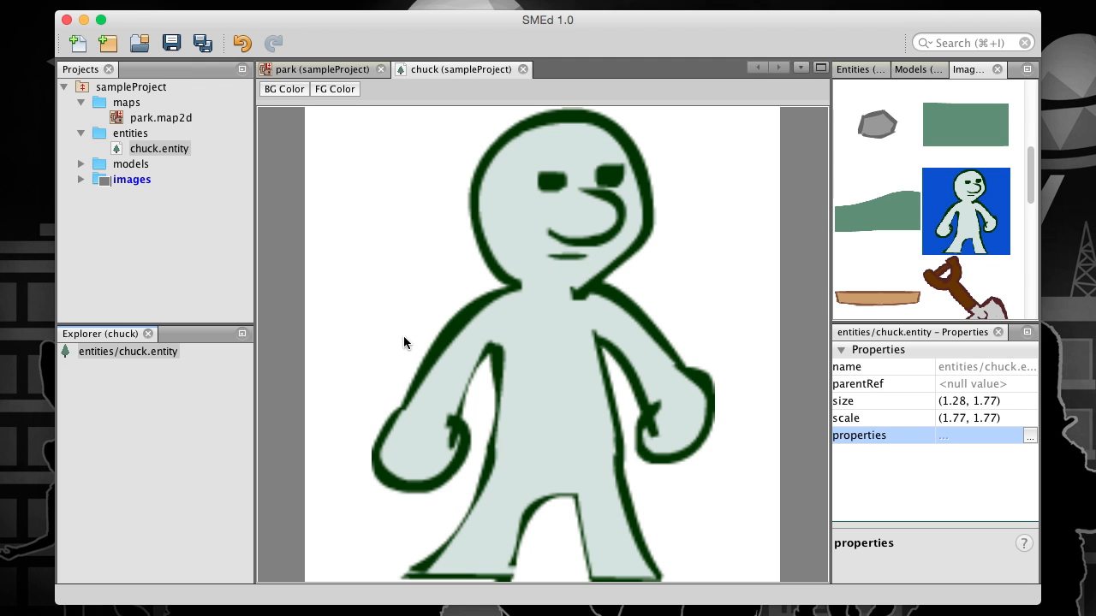
Create a second entity file named people in the entities folder
{"action": "right_click", "coordinate": [133, 137]}
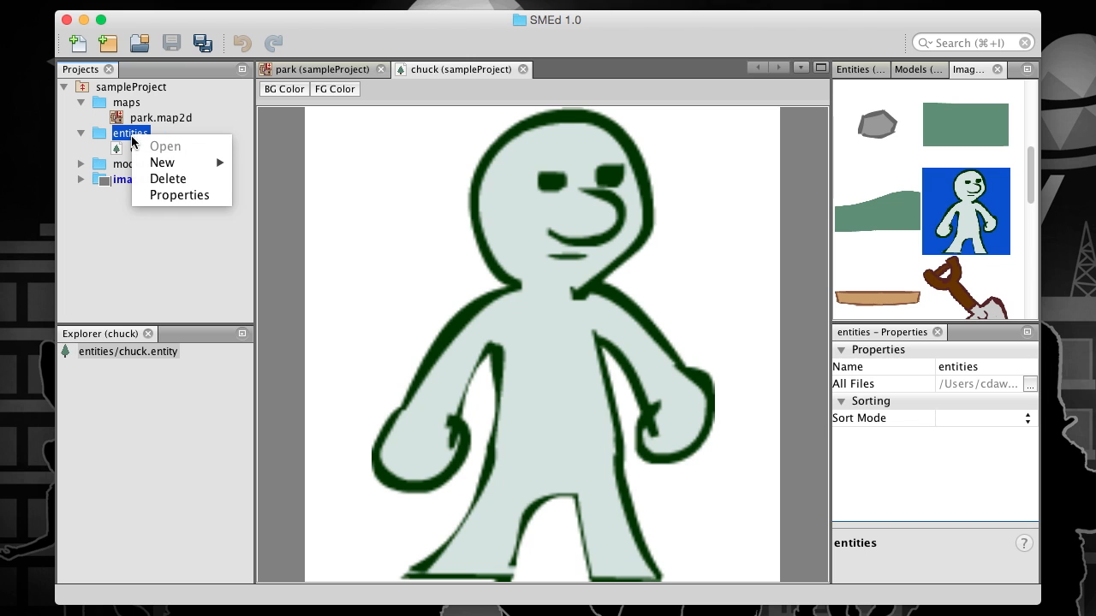
{"action": "mouse_move", "coordinate": [176, 164]}
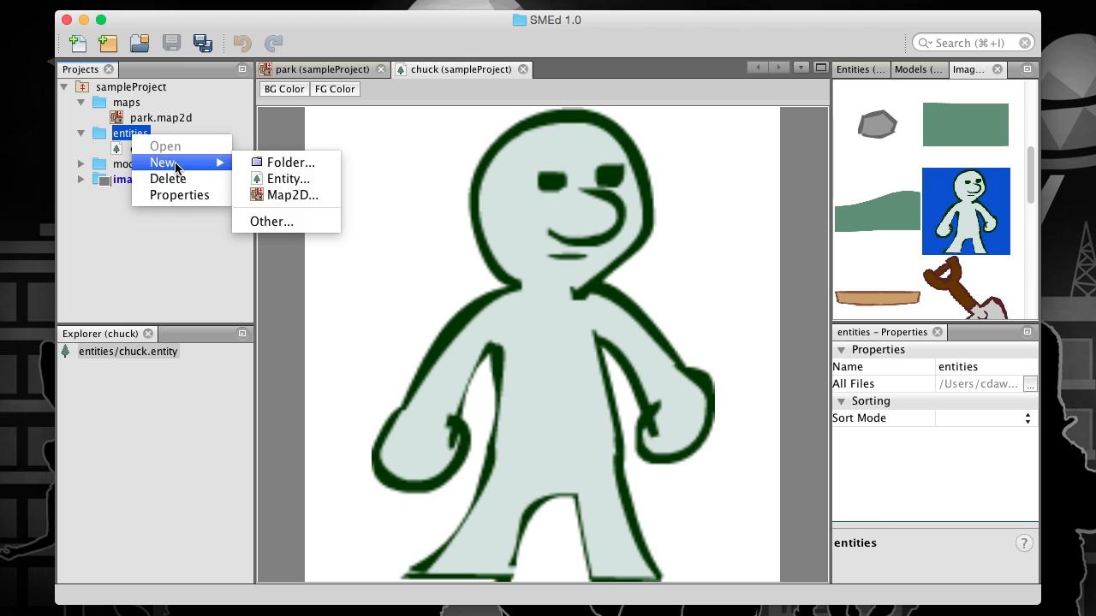
{"action": "left_click", "coordinate": [291, 179]}
{"action": "type", "text": "p"}
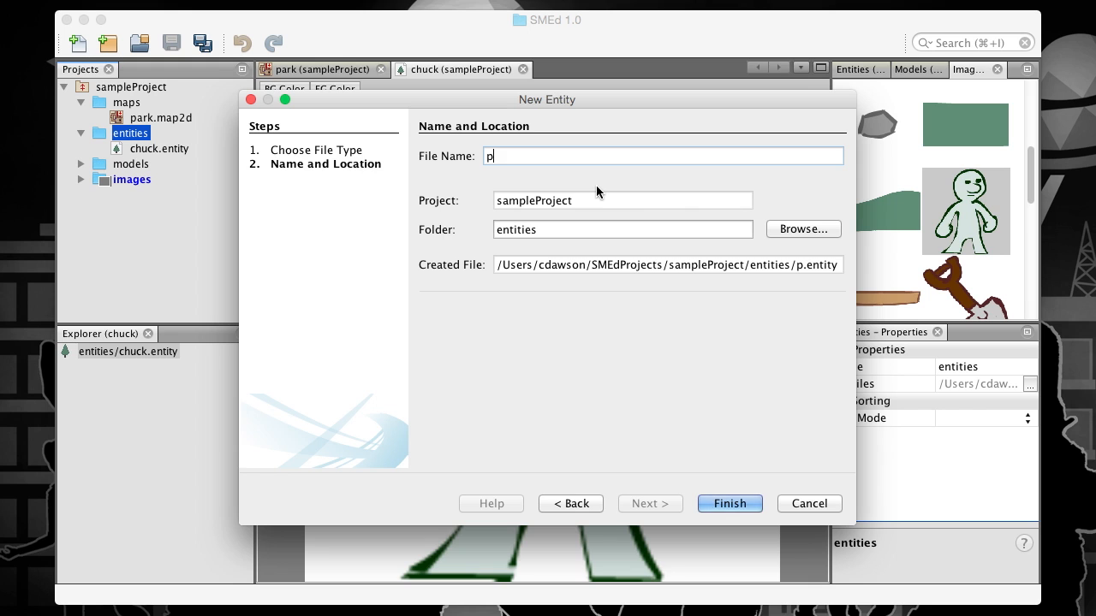
{"action": "type", "text": "eople"}
{"action": "key", "text": "Return"}
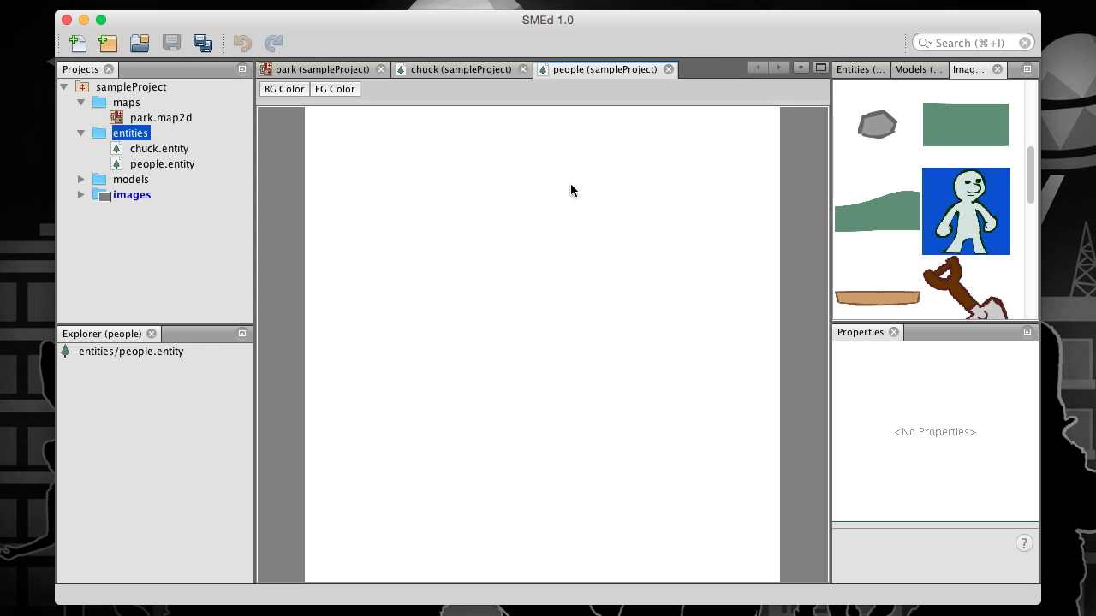
Add a custom property named health with value 100 to the people entity and save all open files
{"action": "left_click", "coordinate": [167, 352]}
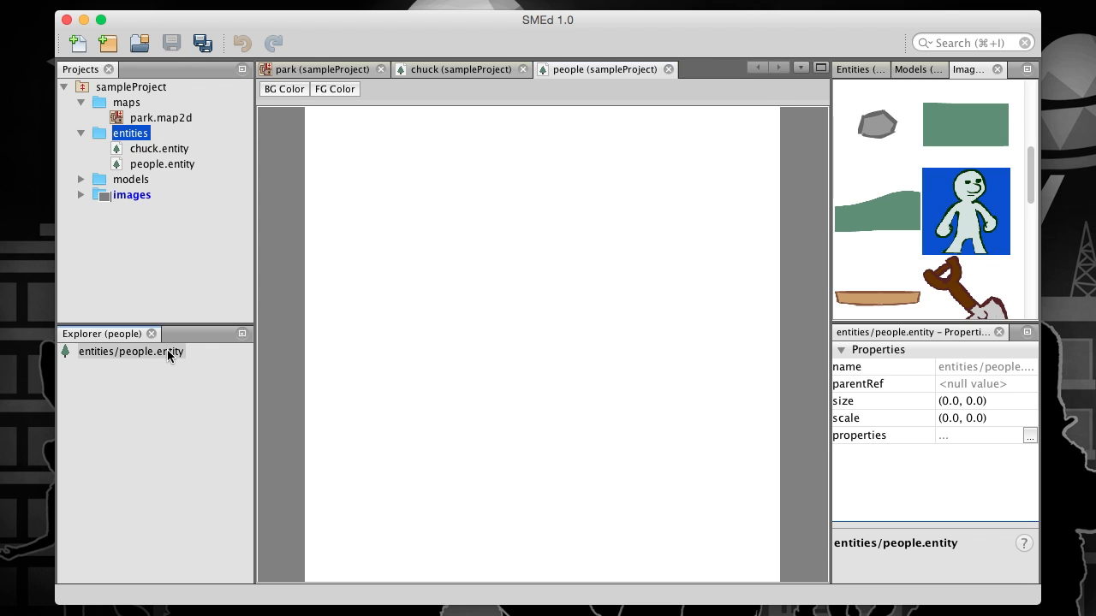
{"action": "left_click", "coordinate": [1029, 436]}
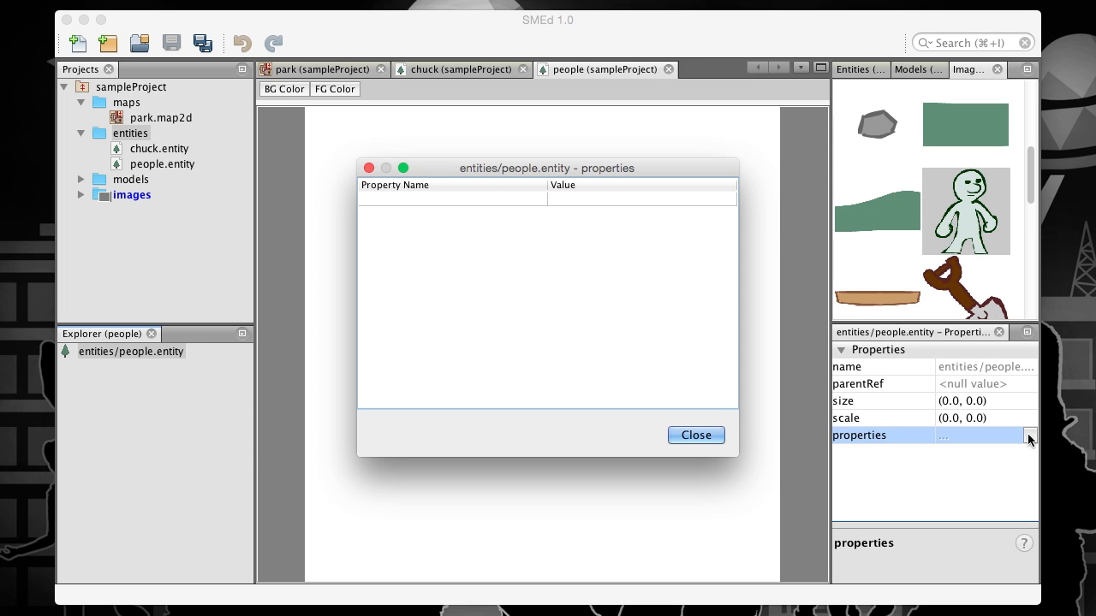
{"action": "left_click", "coordinate": [404, 198]}
{"action": "type", "text": "health"}
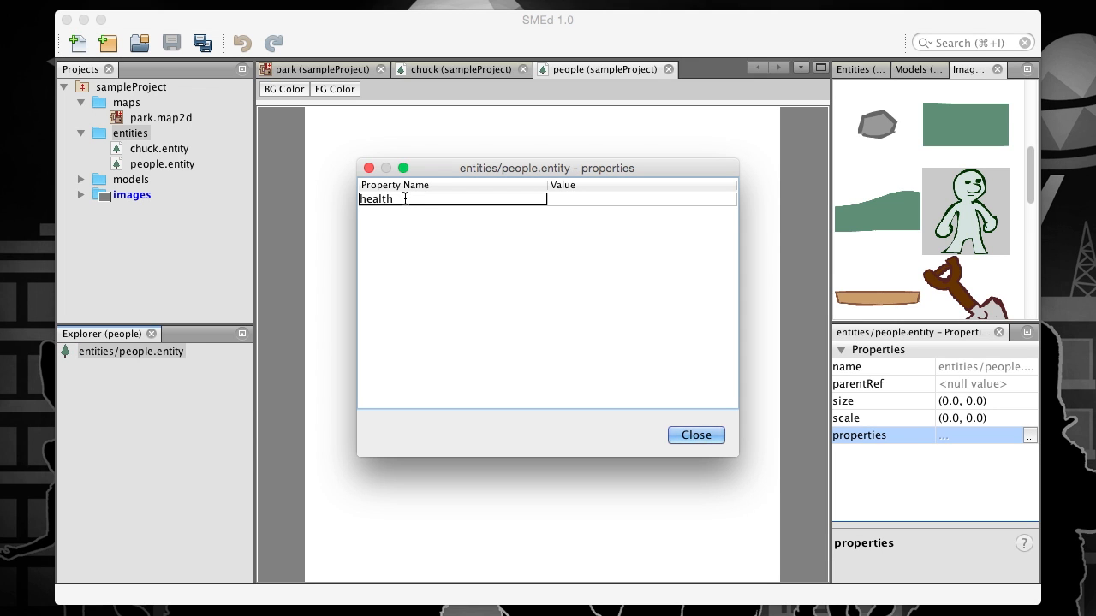
{"action": "key", "text": "Tab"}
{"action": "type", "text": "100"}
{"action": "key", "text": "Tab"}
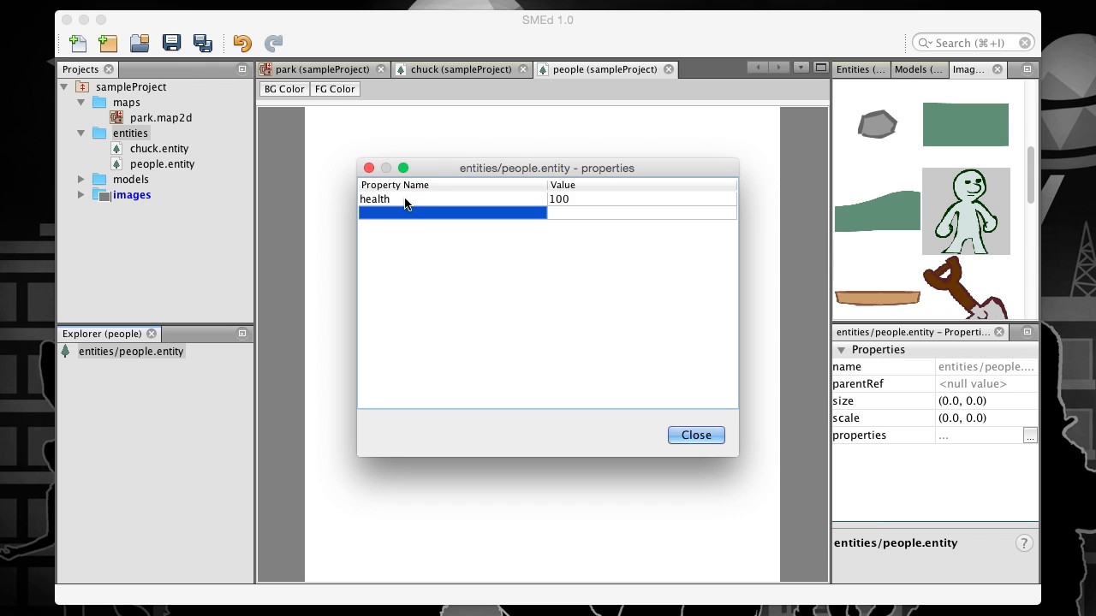
{"action": "left_click", "coordinate": [704, 440]}
{"action": "left_click", "coordinate": [165, 45]}
{"action": "left_click", "coordinate": [201, 41]}
Make the people entity the parent of the chuck entity, using the entity palette, and select the parent entry
{"action": "left_click", "coordinate": [440, 71]}
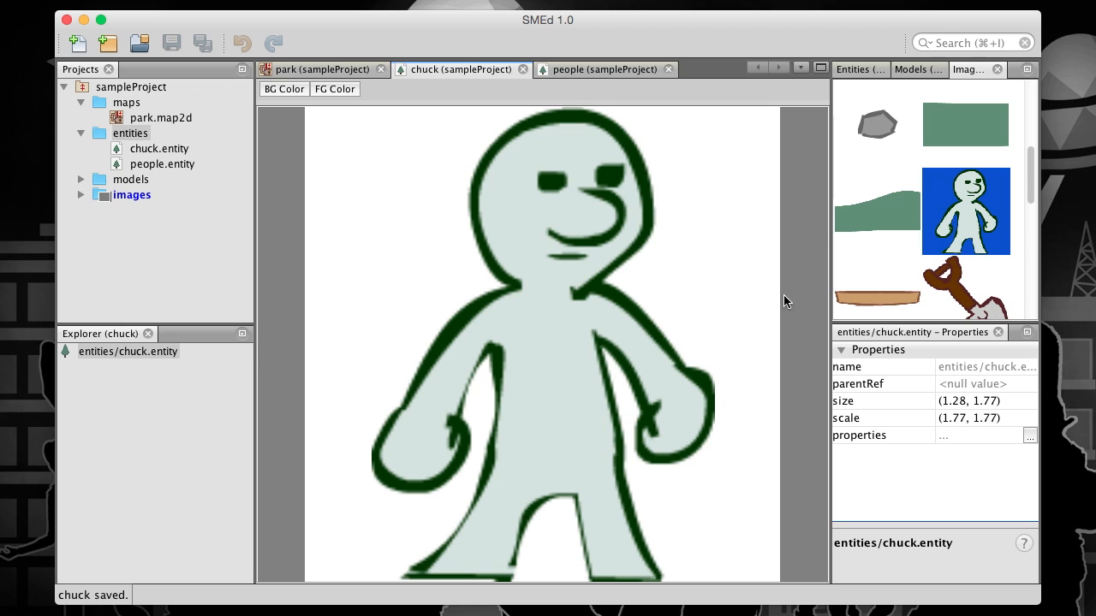
{"action": "left_click", "coordinate": [854, 71]}
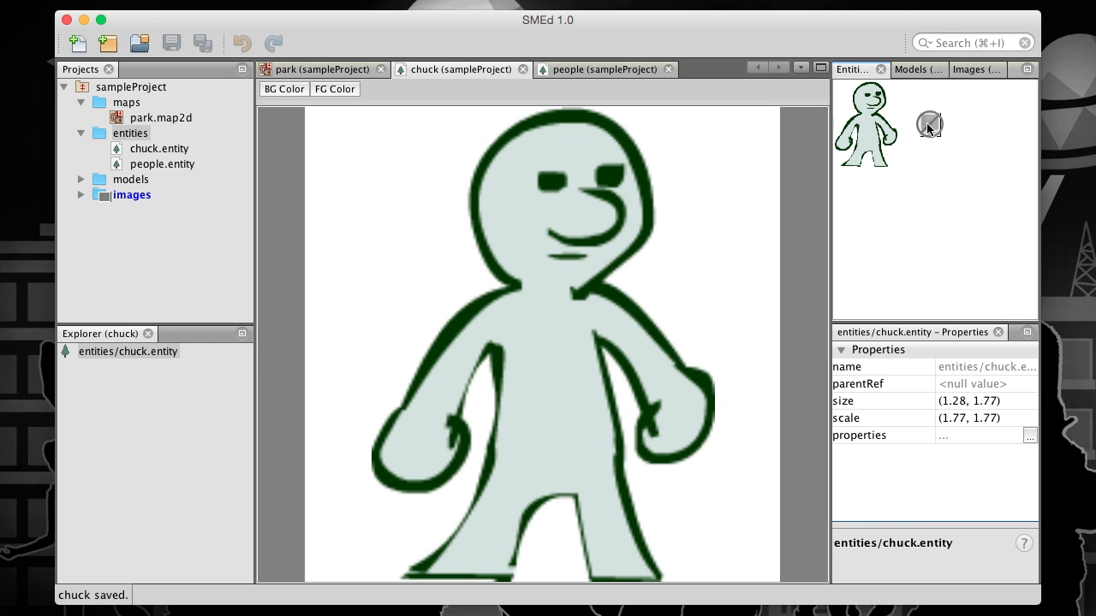
{"action": "left_click_drag", "start_coordinate": [929, 127], "coordinate": [708, 232]}
{"action": "left_click", "coordinate": [157, 366]}
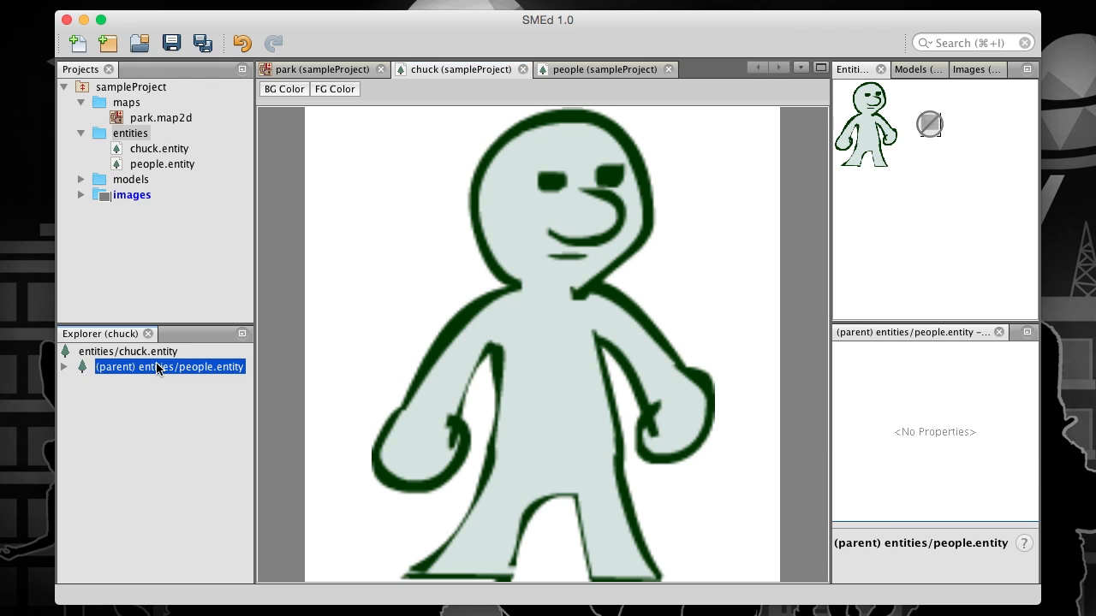
Override the inherited health property of the chuck entity with 50
{"action": "left_click", "coordinate": [108, 353]}
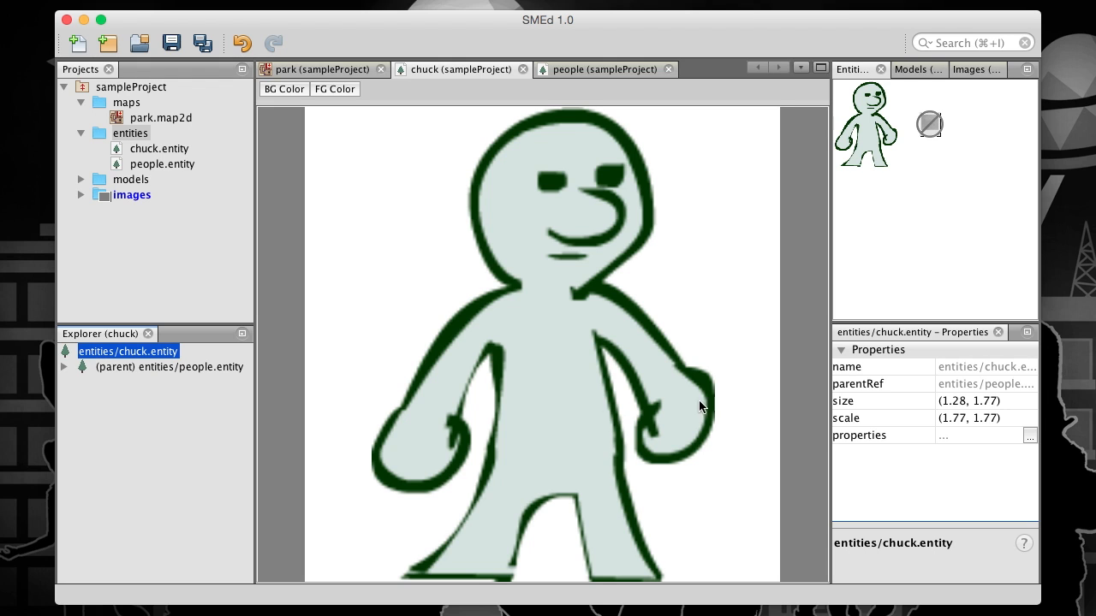
{"action": "left_click", "coordinate": [1028, 436]}
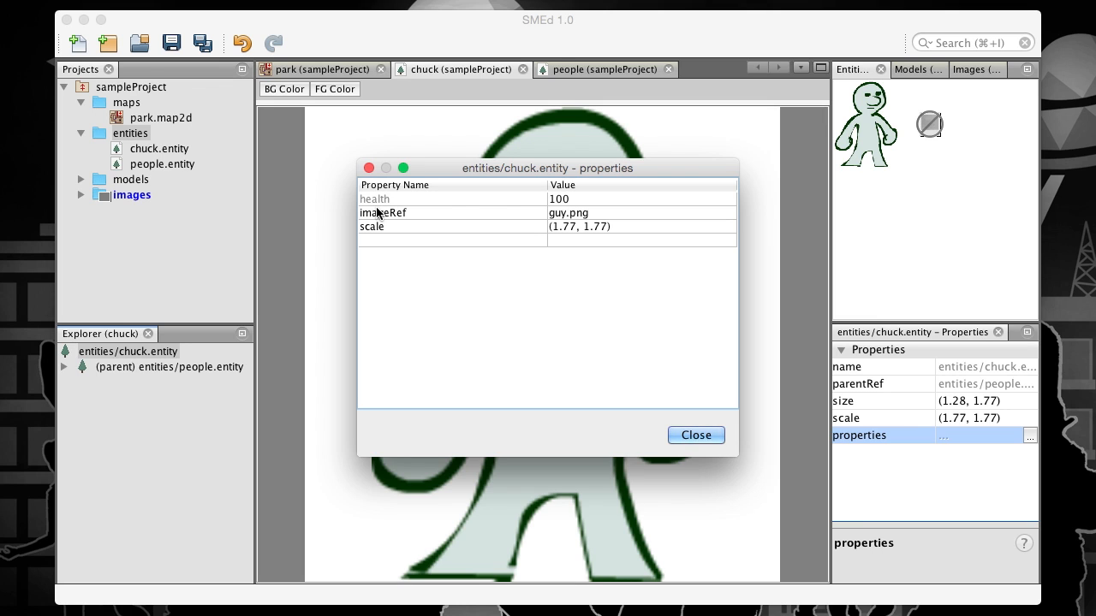
{"action": "double_click", "coordinate": [562, 198]}
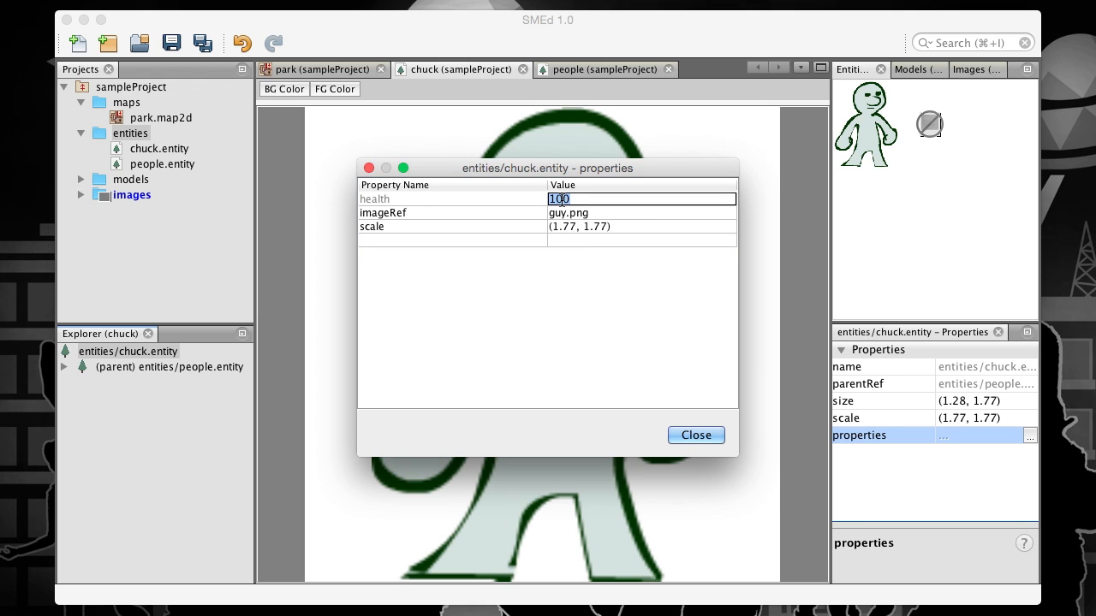
{"action": "type", "text": "50"}
{"action": "key", "text": "Return"}
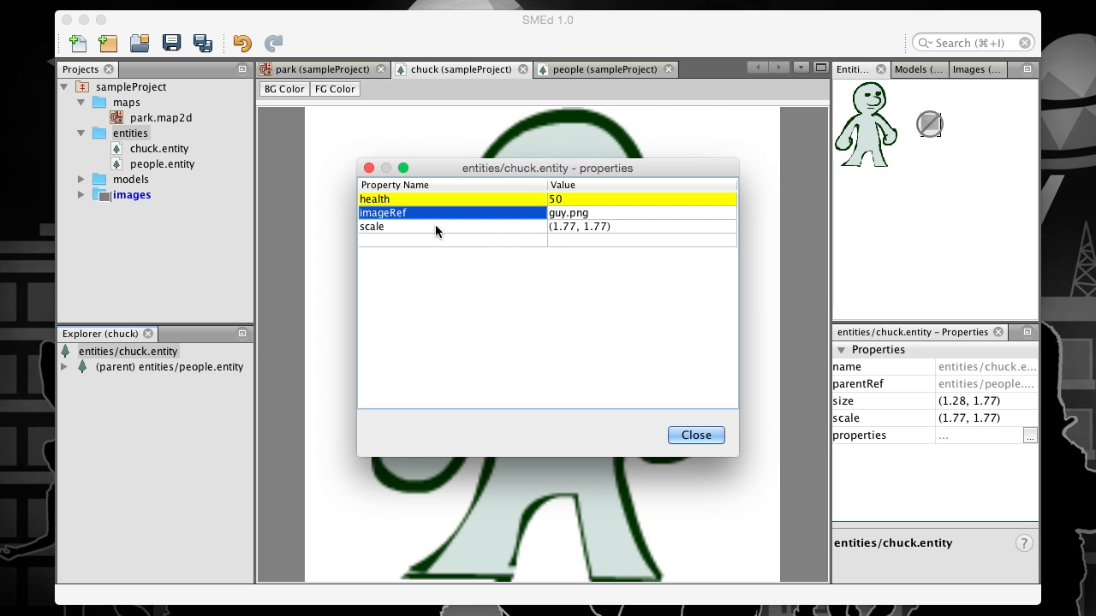
Remove the chuck entity's health override by clearing the property's name, and save the entity
{"action": "mouse_move", "coordinate": [381, 202]}
{"action": "double_click", "coordinate": [370, 200]}
{"action": "key", "text": "BackSpace"}
{"action": "key", "text": "Return"}
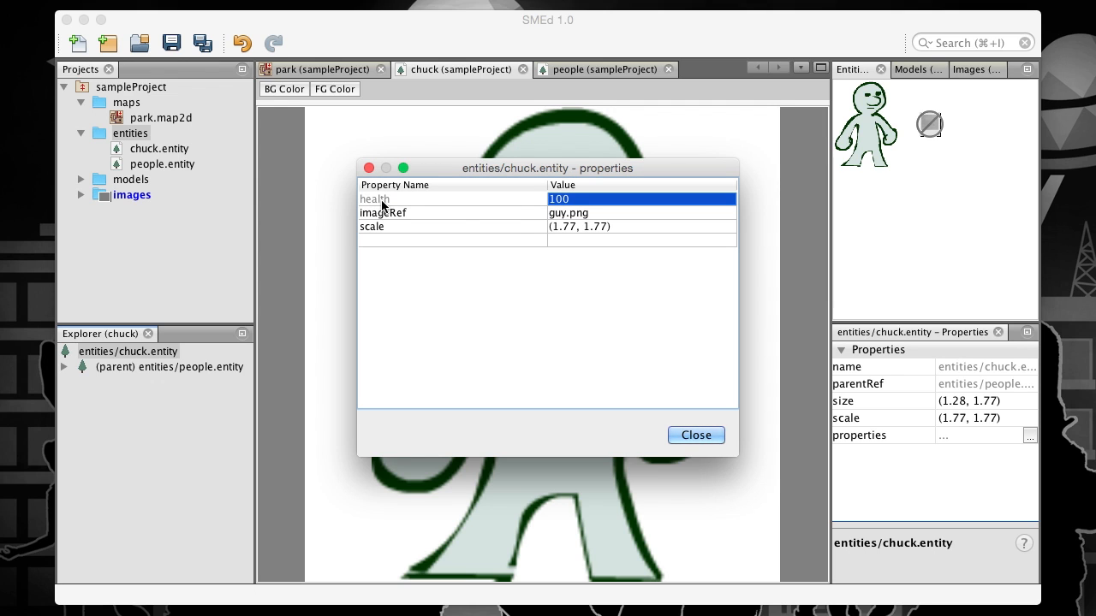
{"action": "left_click", "coordinate": [678, 437]}
{"action": "left_click", "coordinate": [172, 45]}
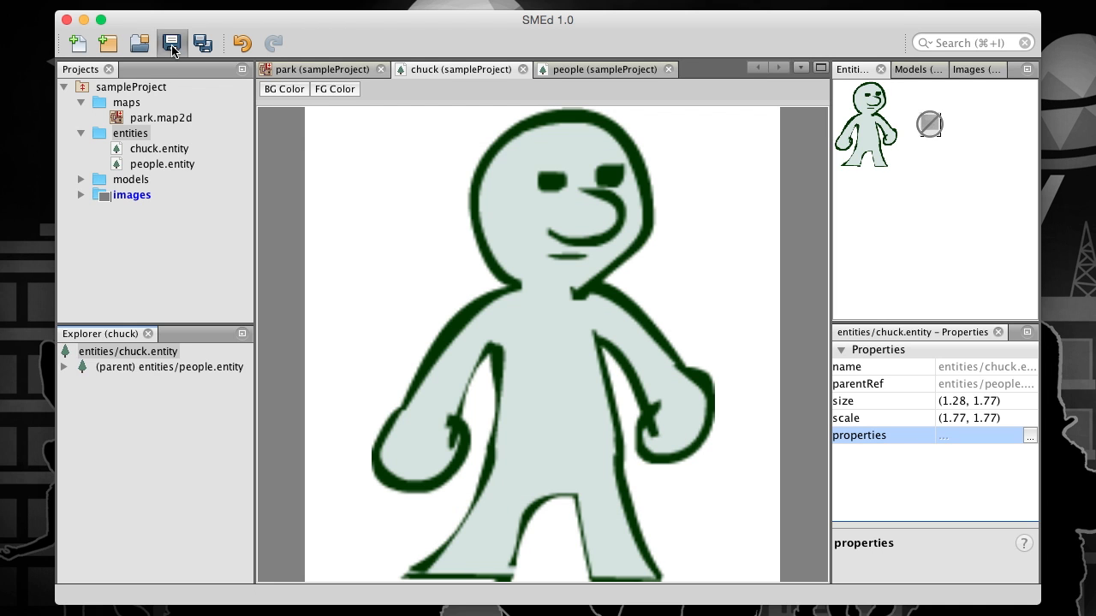